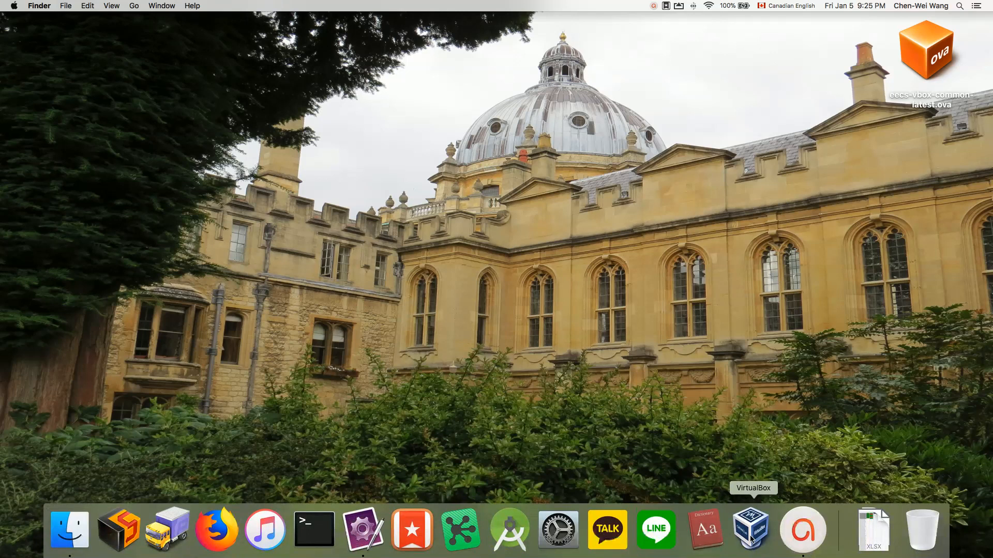
Launch VirtualBox and start the eecs-vbox-common-build2017.1 virtual machine
{"action": "left_click", "coordinate": [751, 538]}
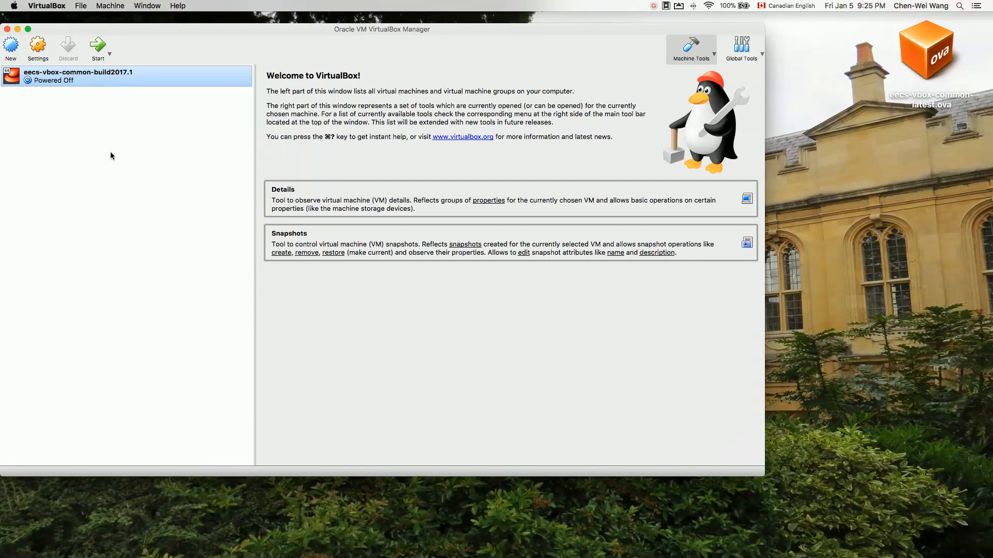
{"action": "left_click", "coordinate": [98, 50]}
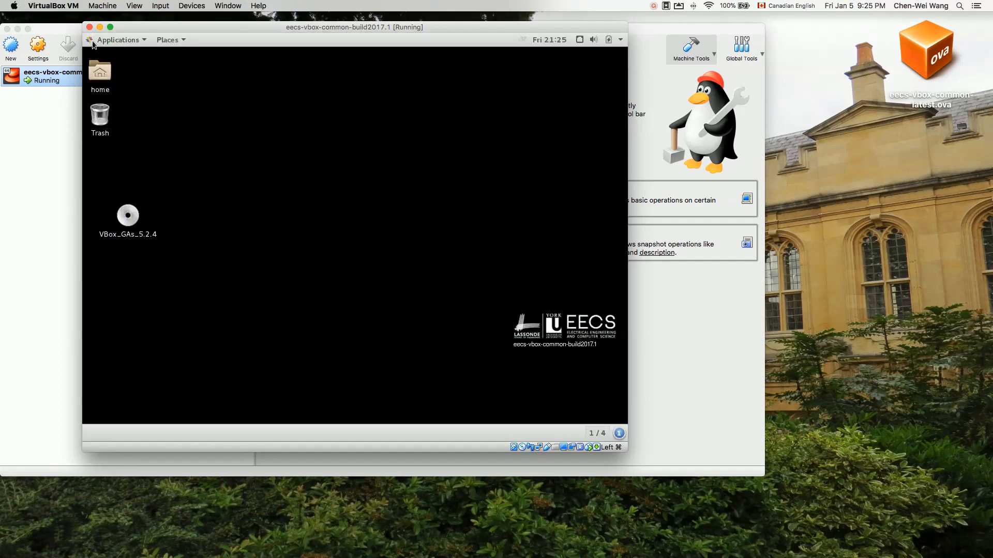
Switch the running virtual machine's display to full-screen mode
{"action": "left_click", "coordinate": [111, 27]}
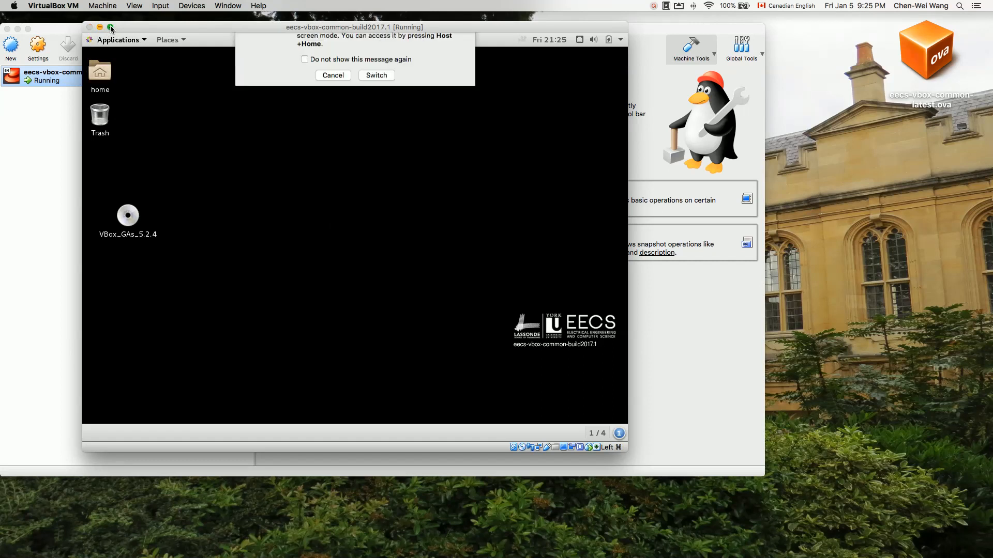
{"action": "left_click", "coordinate": [324, 145]}
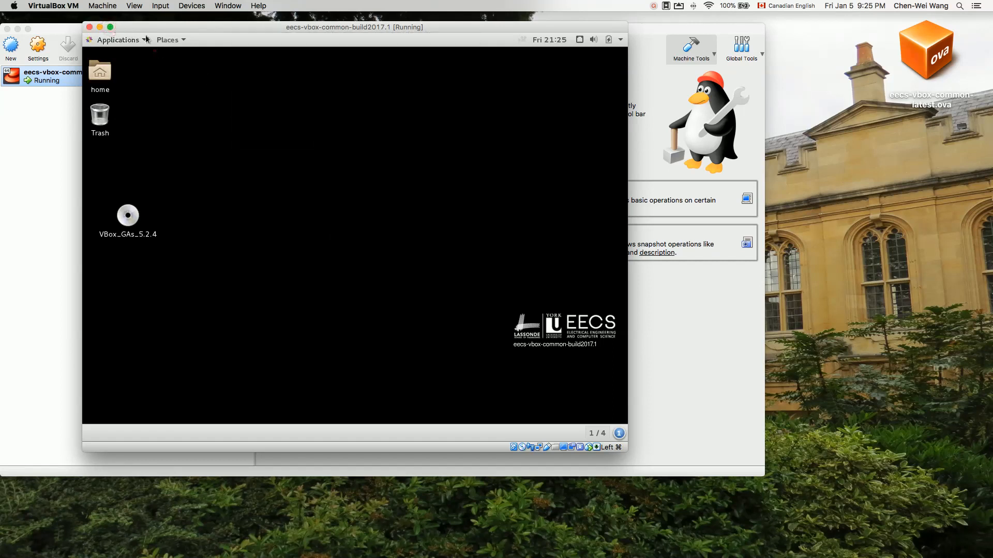
{"action": "left_click", "coordinate": [135, 5]}
{"action": "left_click", "coordinate": [139, 19]}
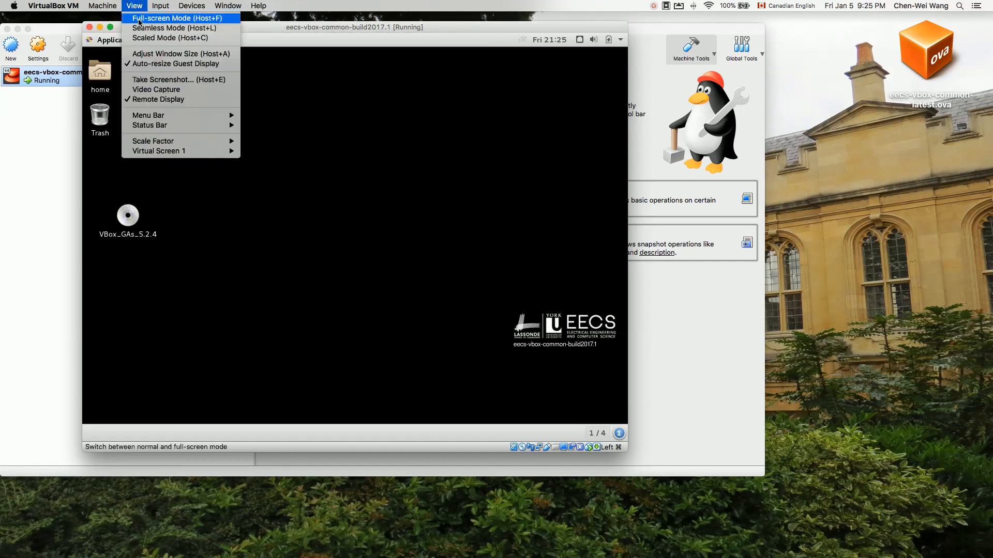
{"action": "left_click", "coordinate": [374, 144]}
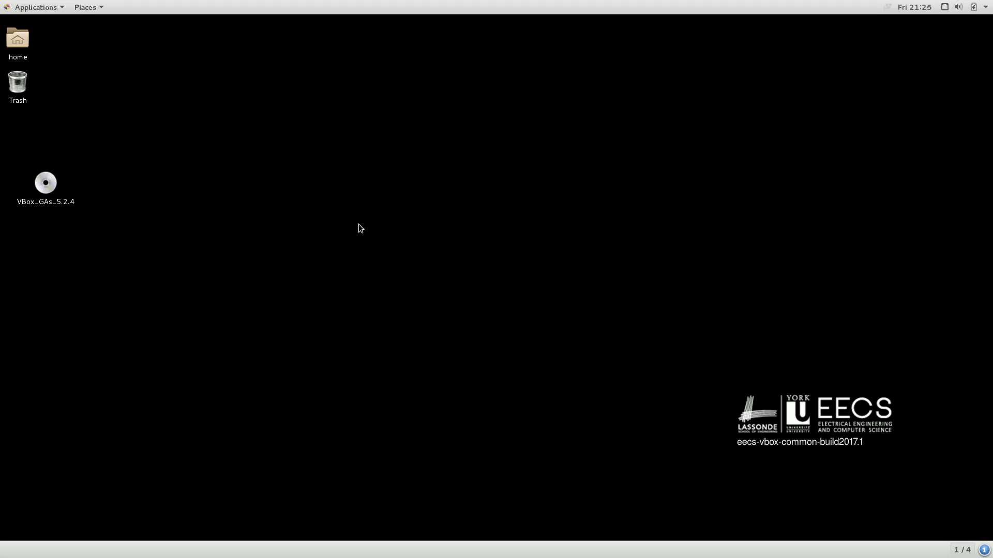
Take the virtual machine out of full-screen mode and back into a window
{"action": "mouse_move", "coordinate": [96, 1]}
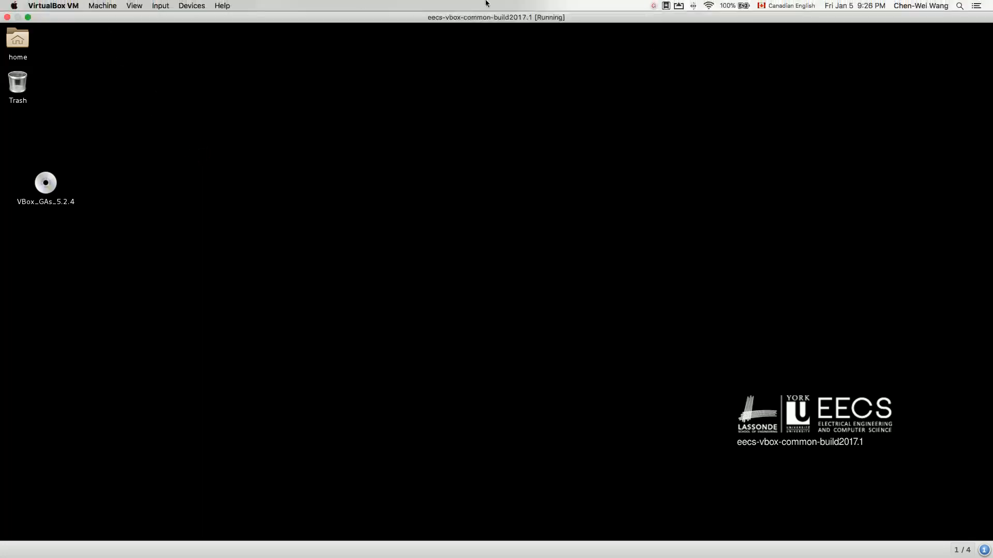
{"action": "left_click", "coordinate": [130, 5]}
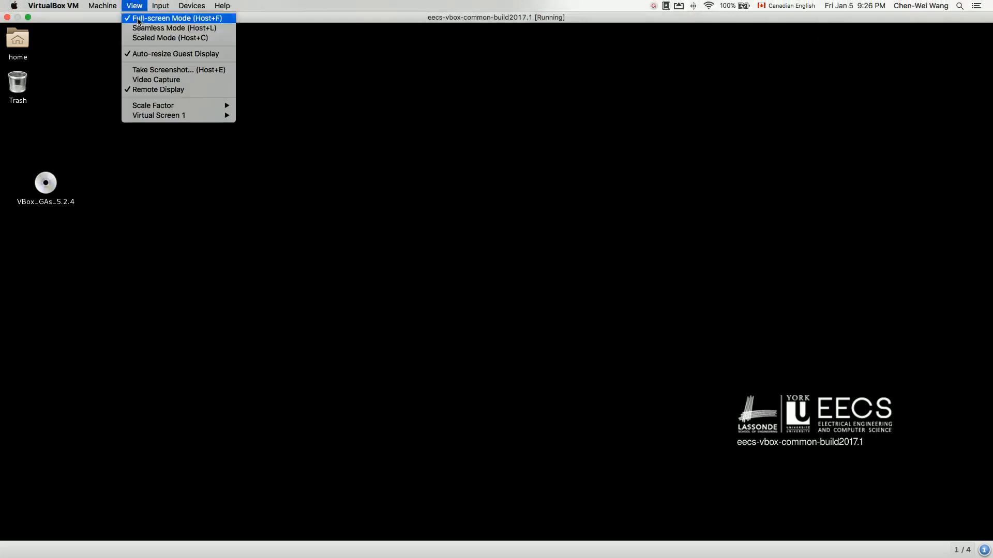
{"action": "left_click", "coordinate": [139, 21]}
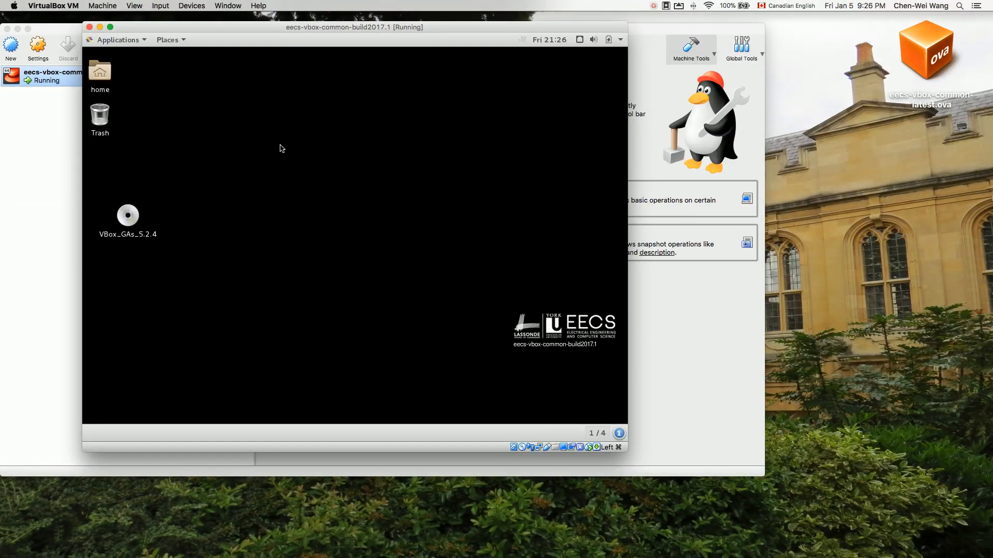
{"action": "left_click", "coordinate": [323, 221]}
{"action": "left_click", "coordinate": [203, 189]}
{"action": "left_click", "coordinate": [919, 191]}
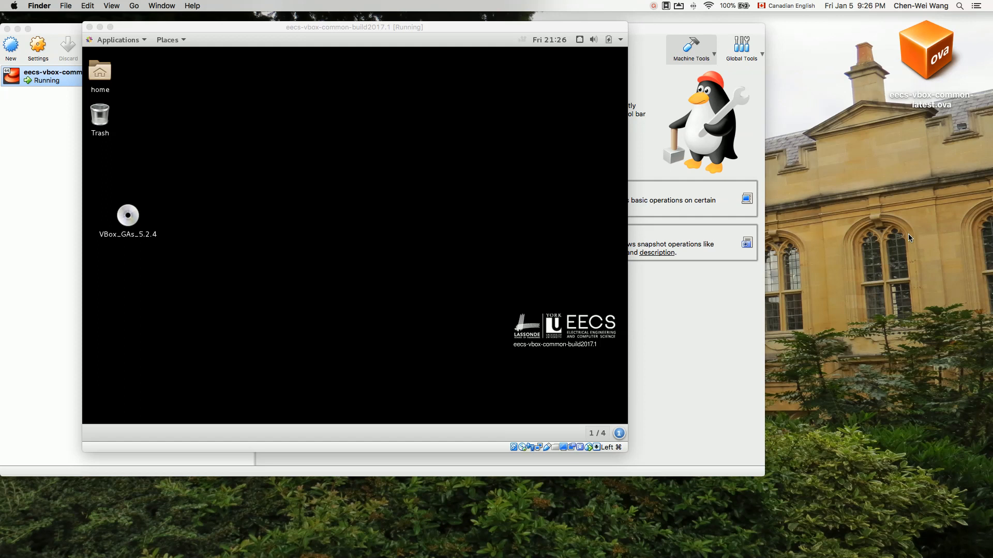
{"action": "left_click", "coordinate": [291, 223]}
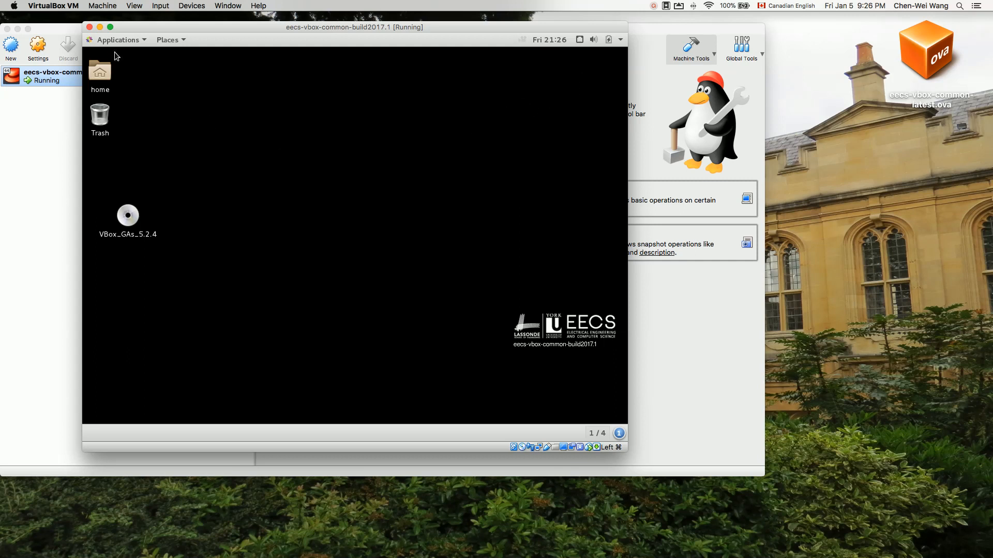
Close the virtual machine's window with the option to power off the machine
{"action": "left_click", "coordinate": [621, 40]}
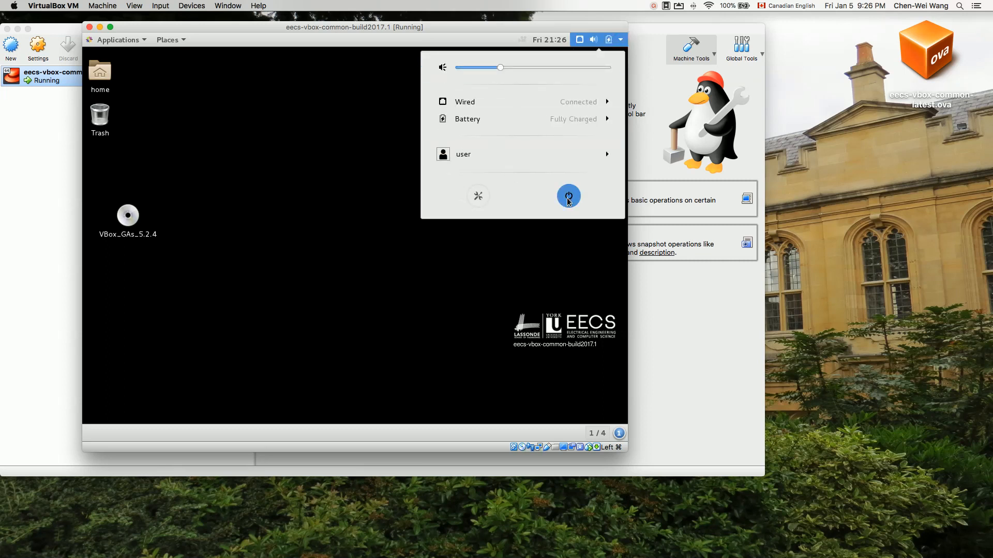
{"action": "left_click", "coordinate": [541, 235]}
{"action": "left_click", "coordinate": [90, 28]}
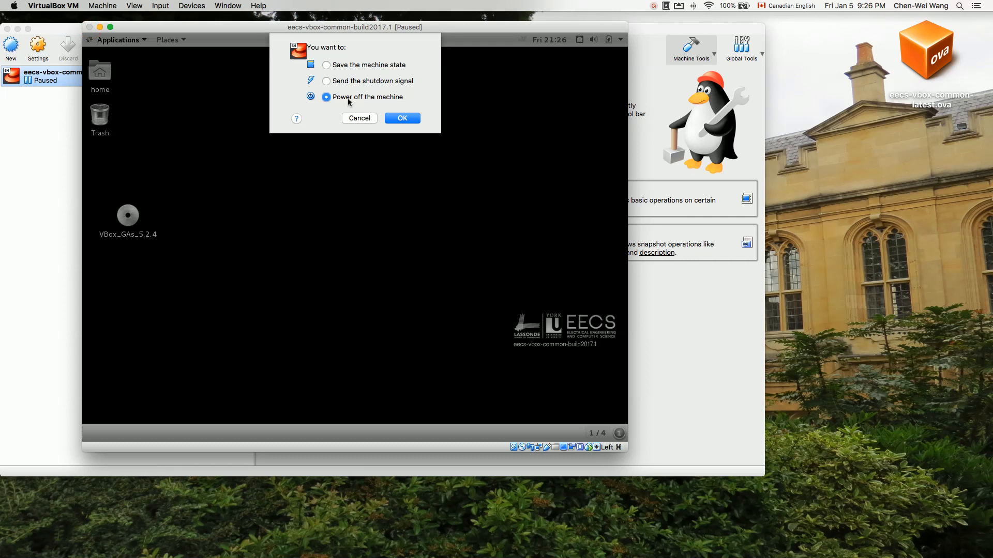
{"action": "left_click", "coordinate": [407, 119]}
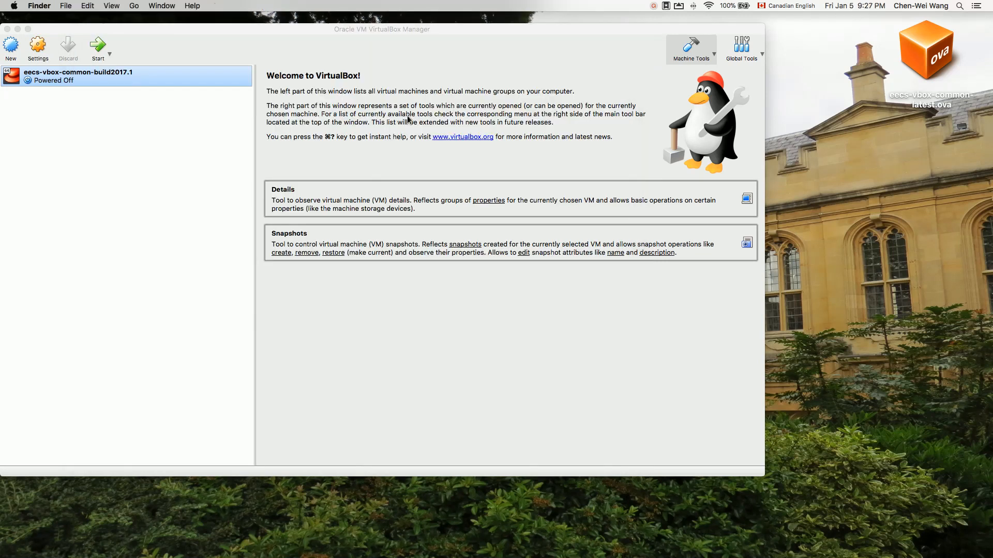
Open the Shared Folders settings of the powered-off eecs-vbox-common-build2017.1 machine
{"action": "left_click", "coordinate": [196, 207]}
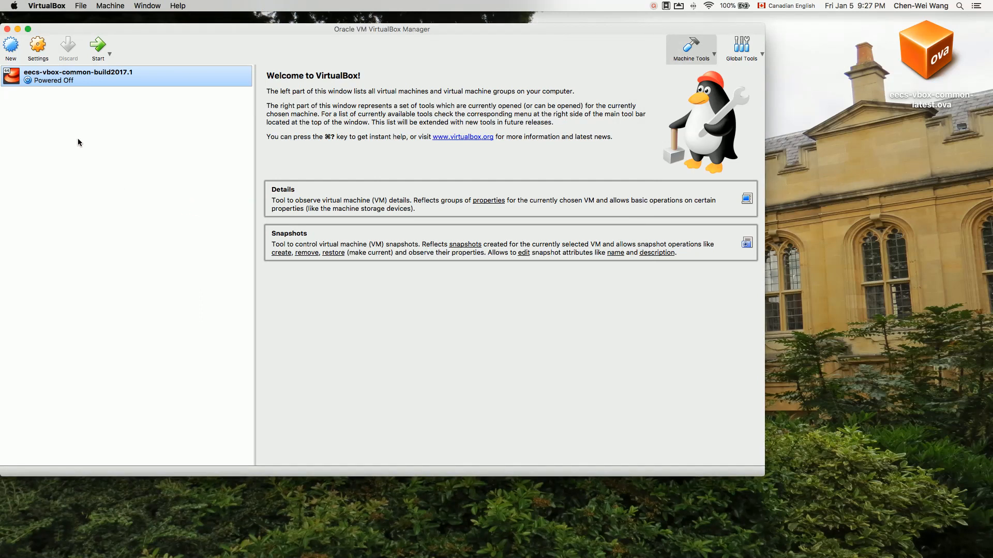
{"action": "left_click", "coordinate": [39, 49]}
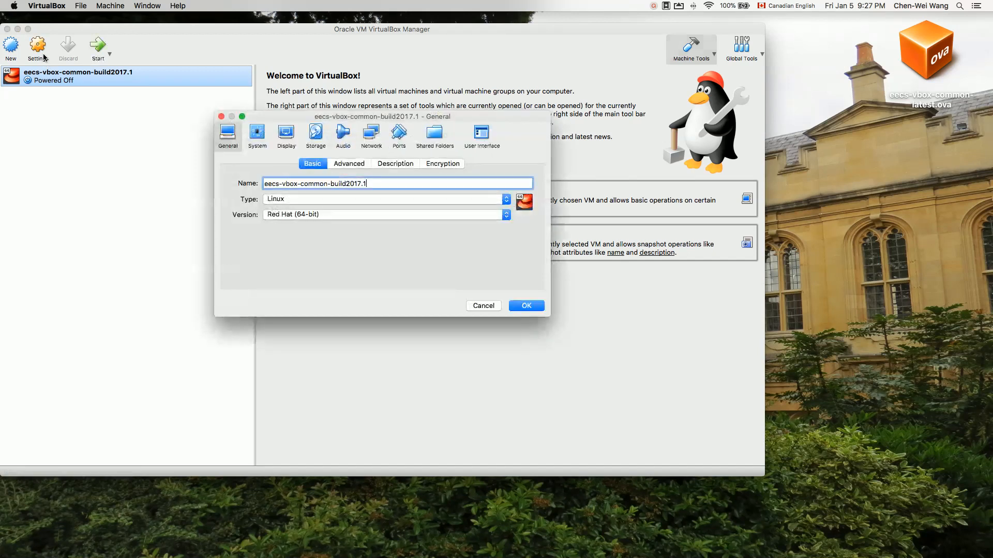
{"action": "left_click", "coordinate": [431, 143]}
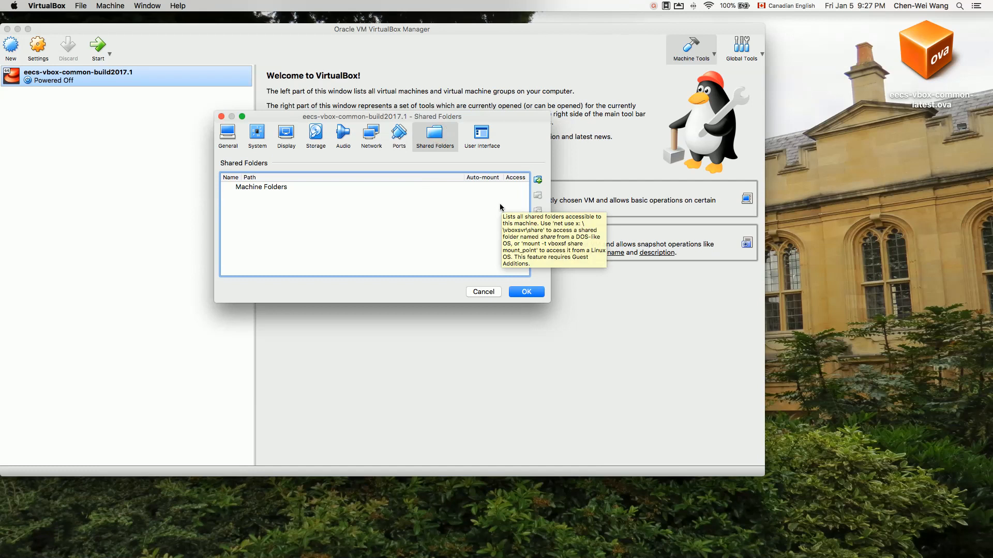
{"action": "left_click", "coordinate": [834, 246]}
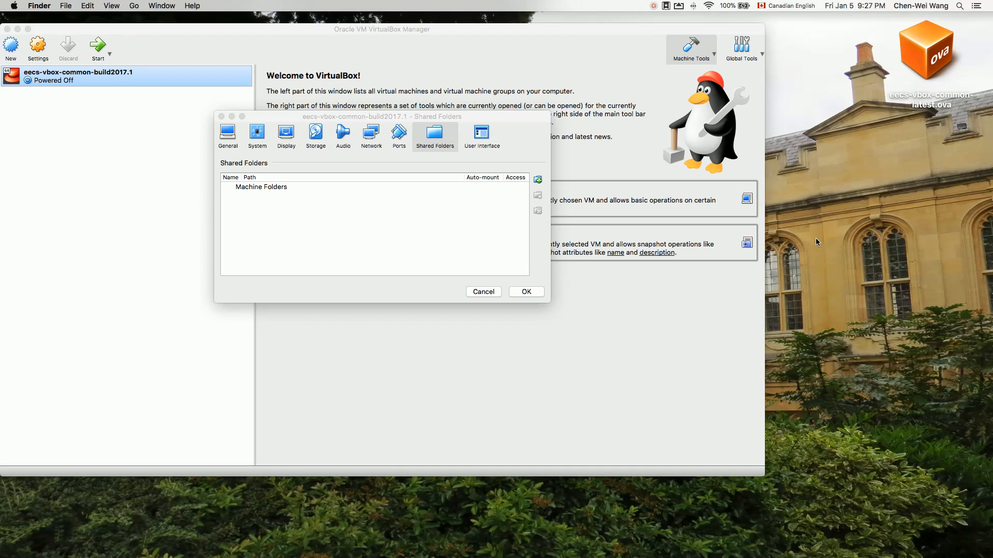
Add a new shared folder and choose the host's Desktop folder as its path
{"action": "left_click", "coordinate": [538, 183]}
{"action": "left_click", "coordinate": [538, 184]}
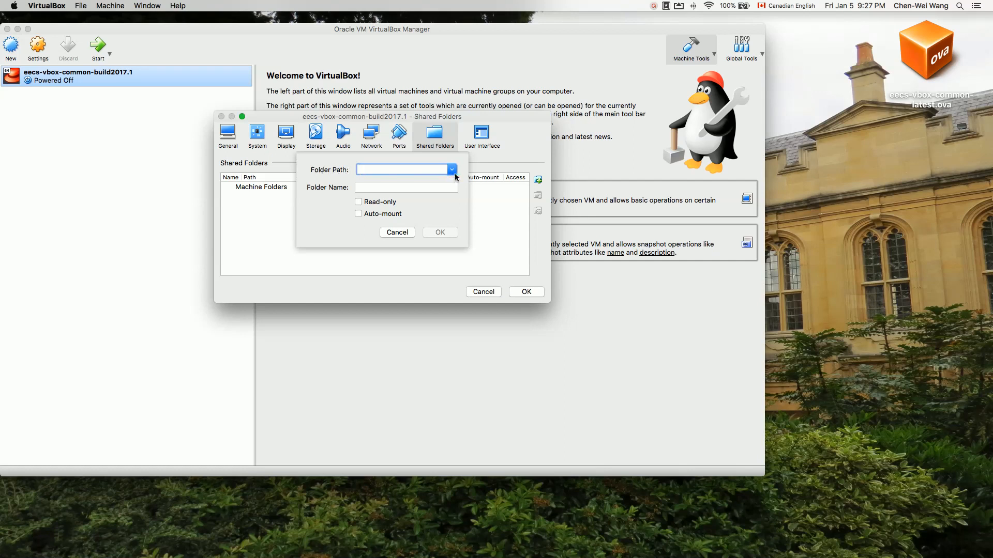
{"action": "left_click", "coordinate": [453, 171]}
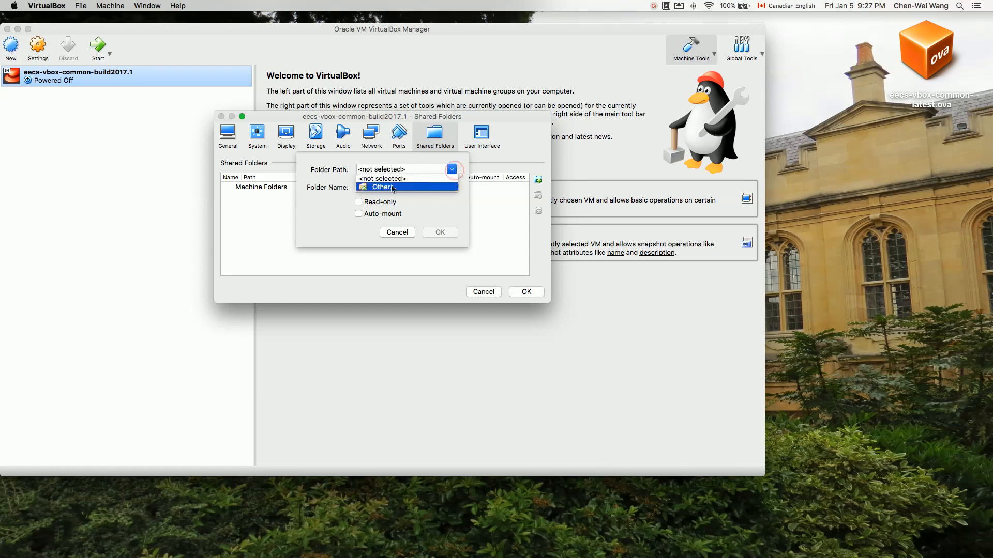
{"action": "left_click", "coordinate": [385, 188]}
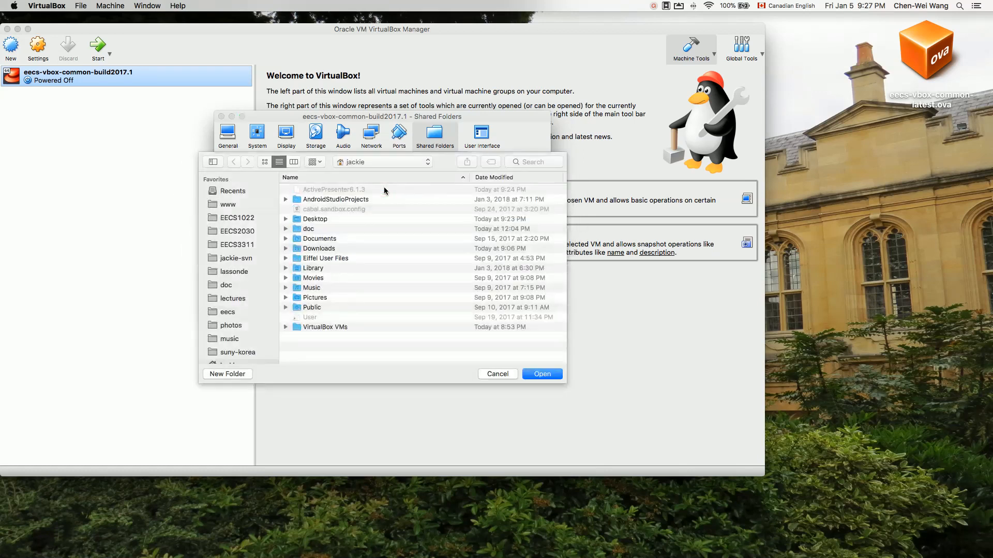
{"action": "left_click", "coordinate": [309, 220]}
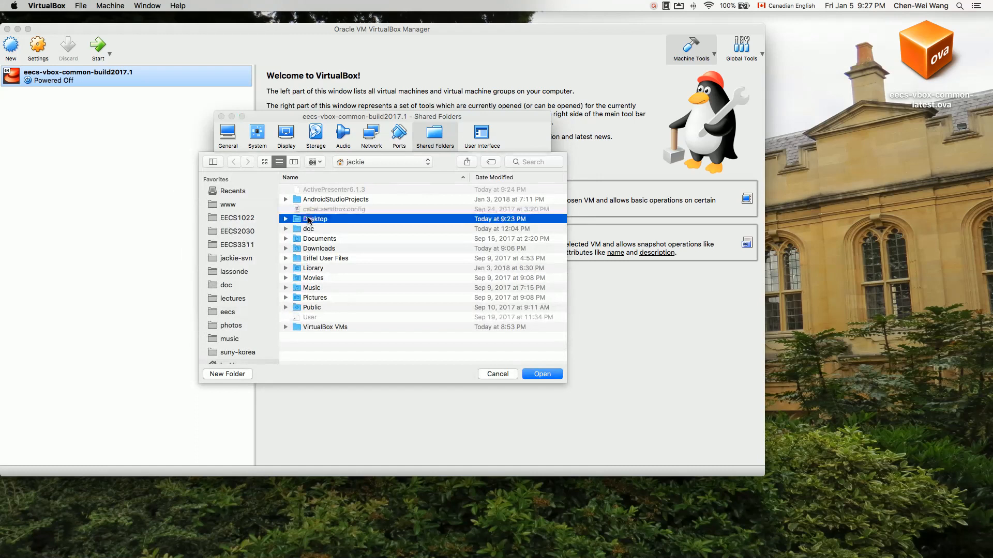
{"action": "left_click", "coordinate": [529, 377]}
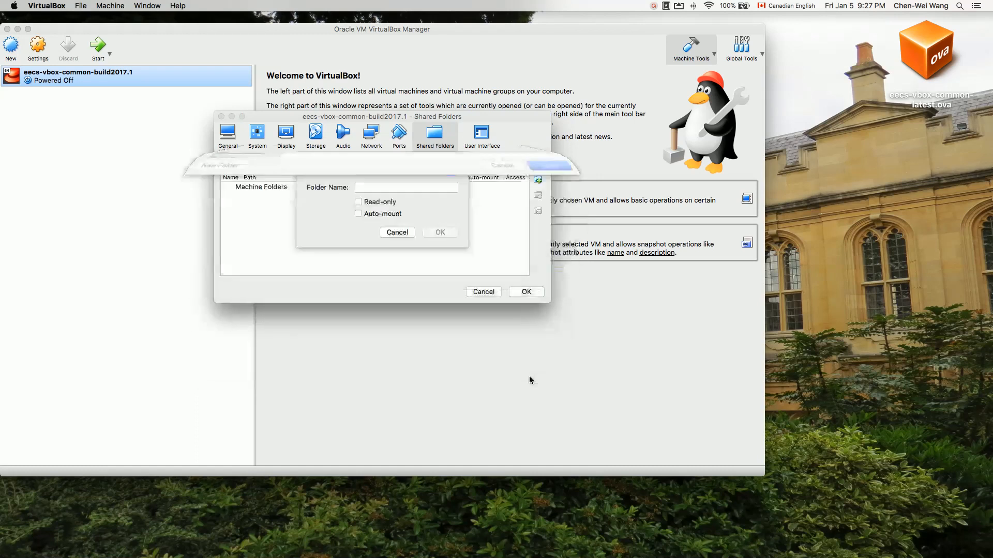
Enable auto-mount for the Desktop shared folder and save the machine settings
{"action": "left_click", "coordinate": [366, 169]}
{"action": "double_click", "coordinate": [412, 170]}
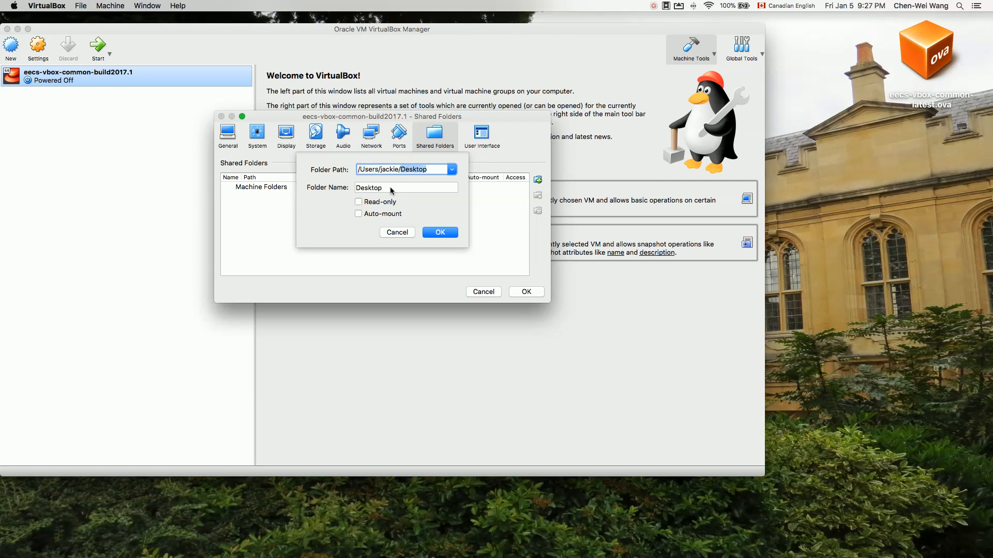
{"action": "left_click", "coordinate": [359, 214]}
{"action": "left_click", "coordinate": [441, 233]}
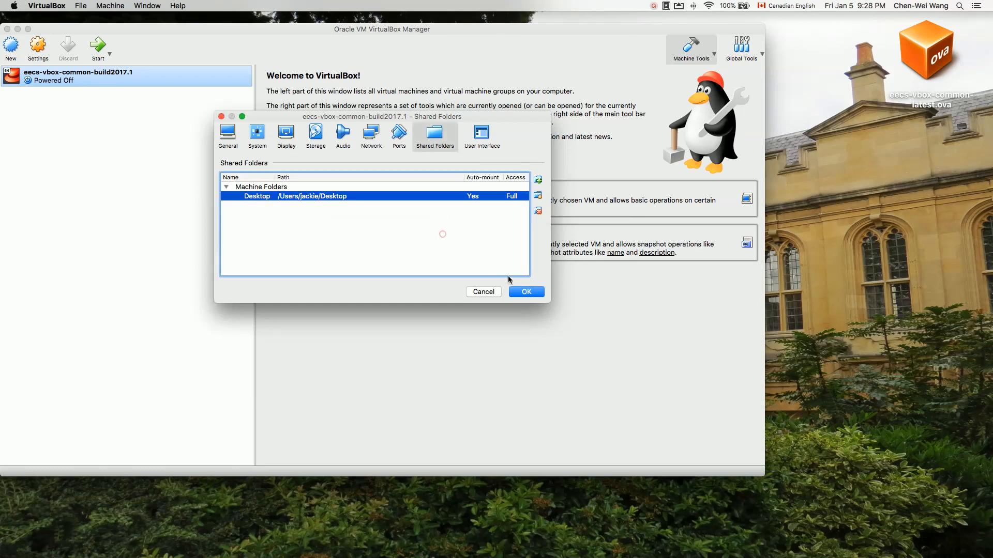
{"action": "left_click", "coordinate": [520, 290]}
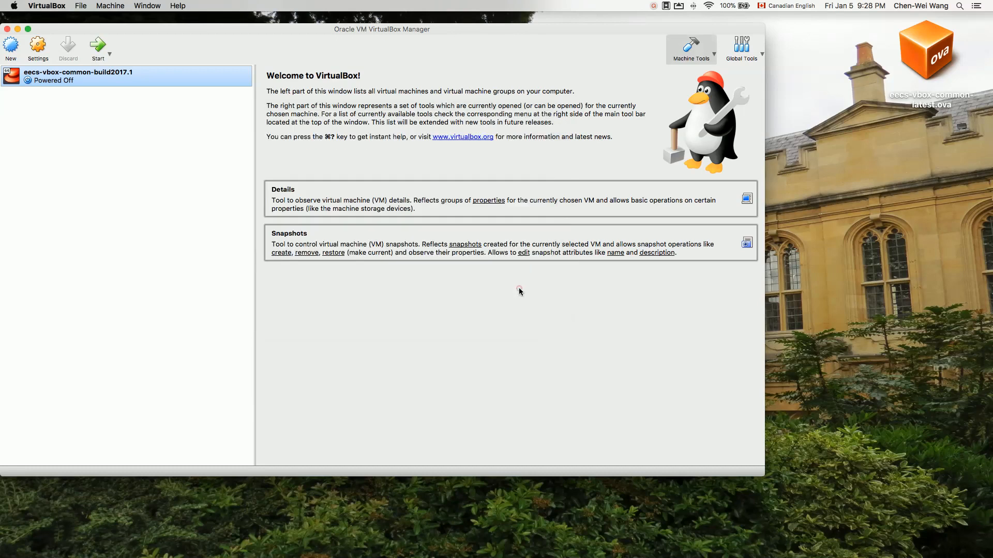
Start the virtual machine, log out of the failed session and log back in as "user"
{"action": "left_click", "coordinate": [103, 50]}
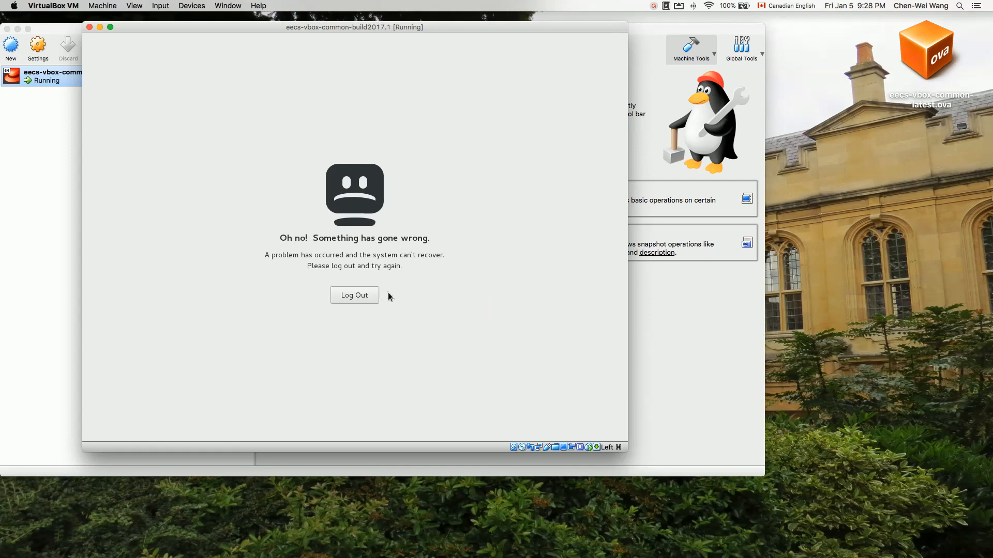
{"action": "left_click", "coordinate": [431, 297]}
{"action": "left_click", "coordinate": [346, 295]}
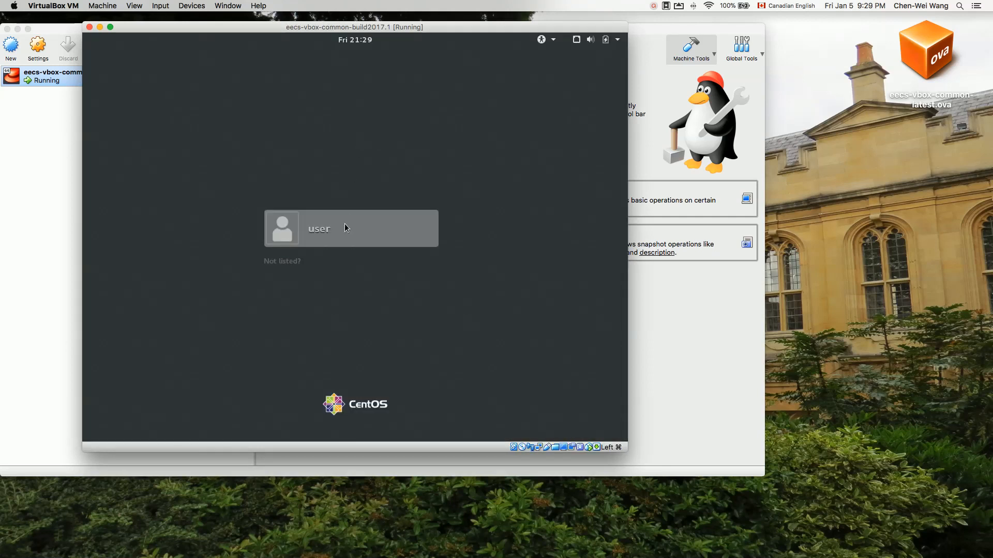
{"action": "left_click", "coordinate": [344, 224]}
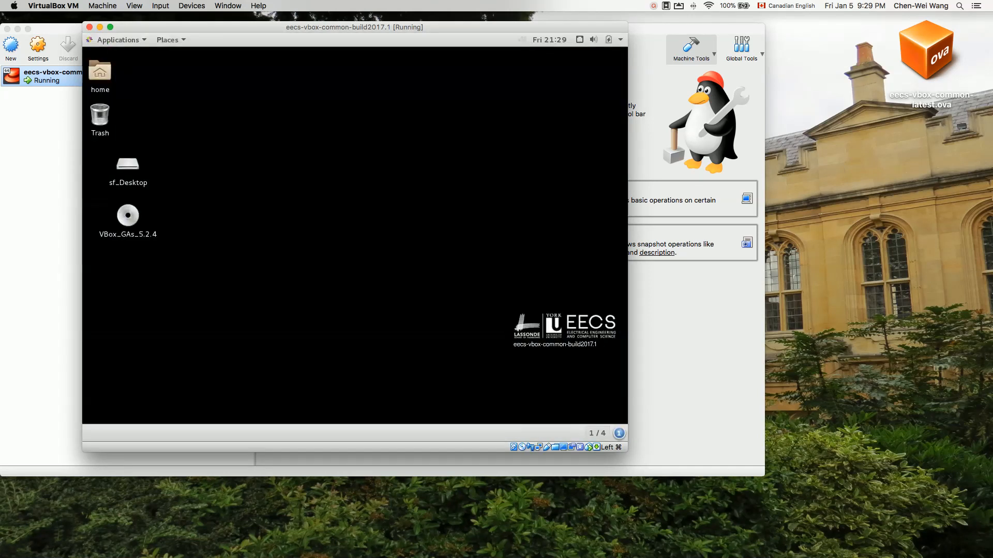
Open the sf_Desktop shared folder in the guest and compare its contents with the host desktop
{"action": "double_click", "coordinate": [133, 169]}
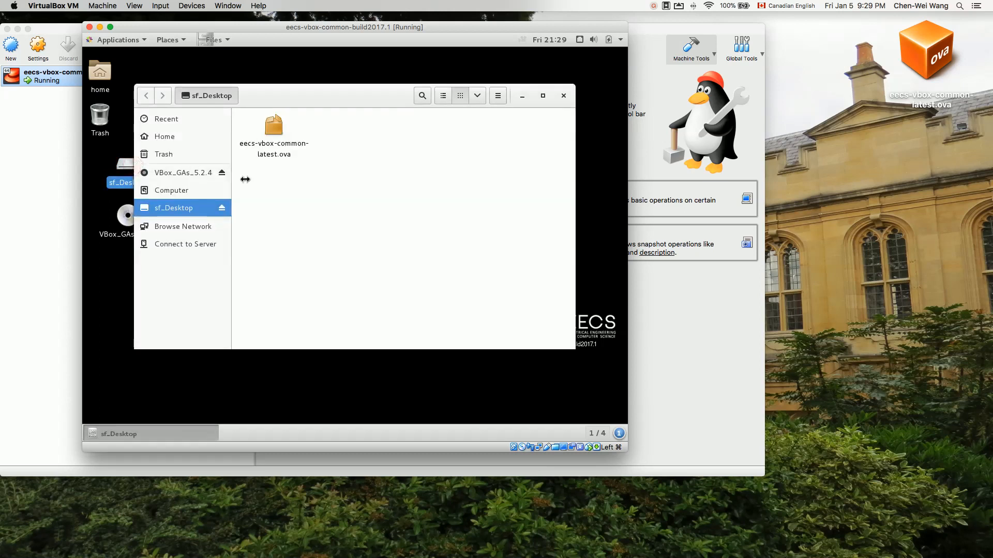
{"action": "left_click", "coordinate": [278, 184]}
{"action": "left_click", "coordinate": [421, 154]}
{"action": "left_click", "coordinate": [901, 193]}
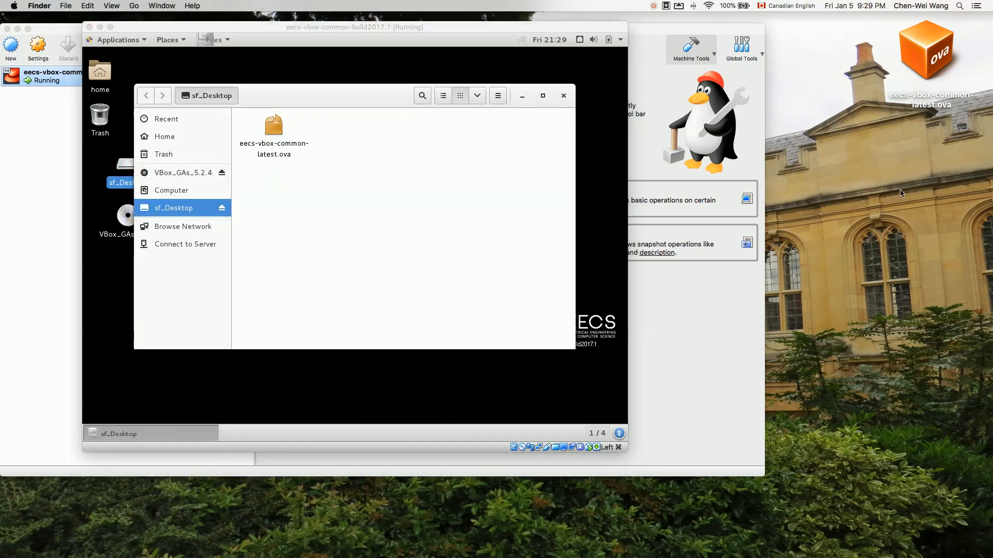
{"action": "left_click", "coordinate": [467, 286]}
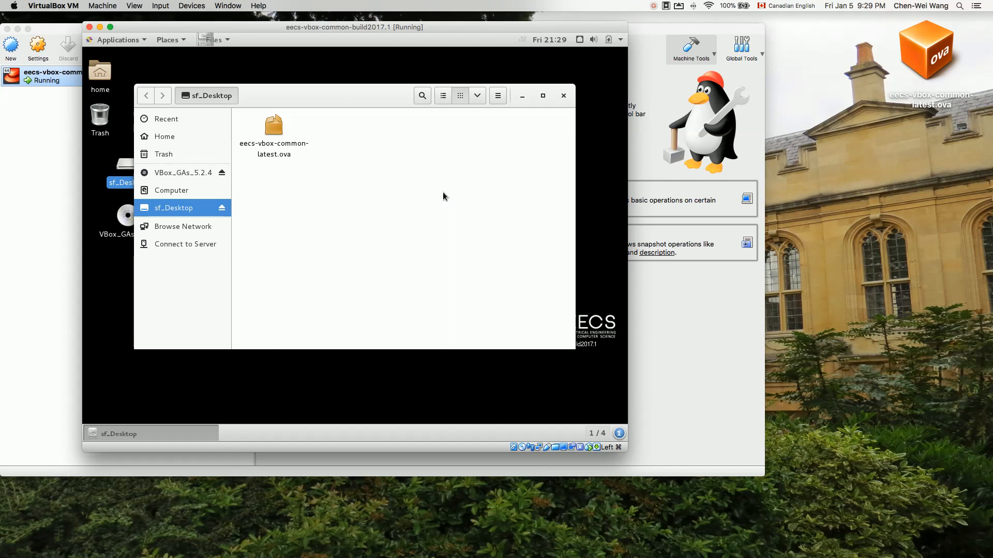
{"action": "left_click", "coordinate": [974, 231]}
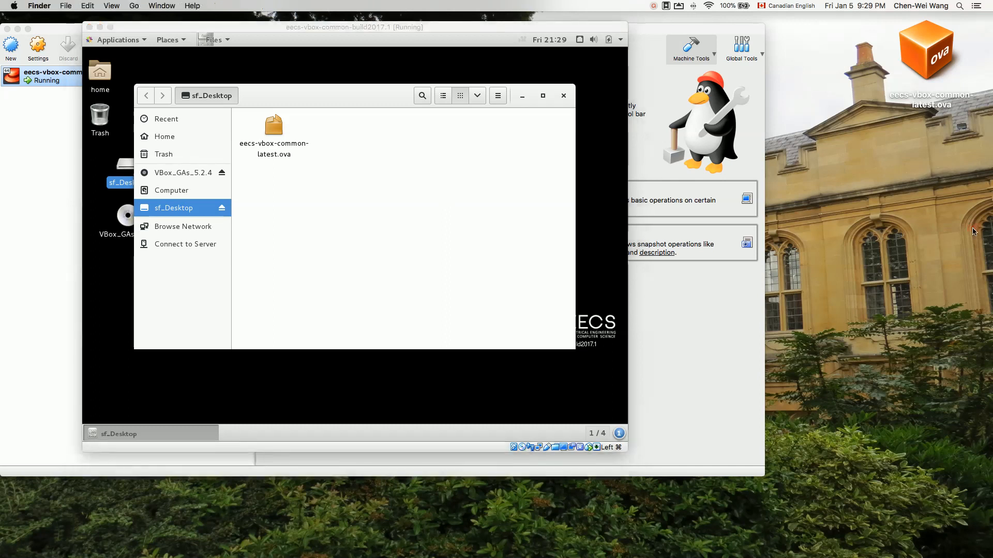
Create a new folder inside sf_Desktop, keep the default name Untitled Folder, and select it
{"action": "left_click", "coordinate": [349, 249]}
{"action": "right_click", "coordinate": [349, 249]}
{"action": "left_click", "coordinate": [364, 259]}
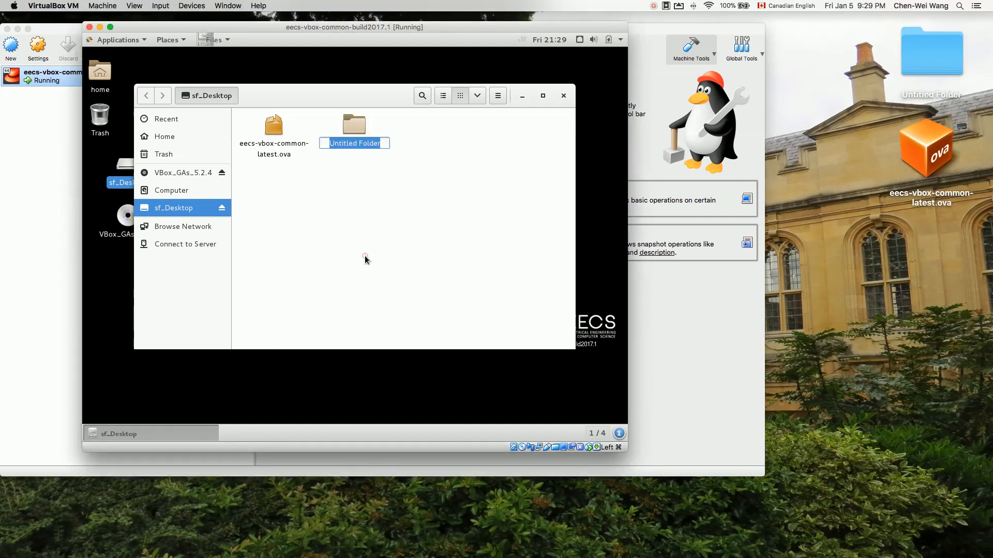
{"action": "left_click", "coordinate": [449, 176]}
{"action": "left_click", "coordinate": [358, 130]}
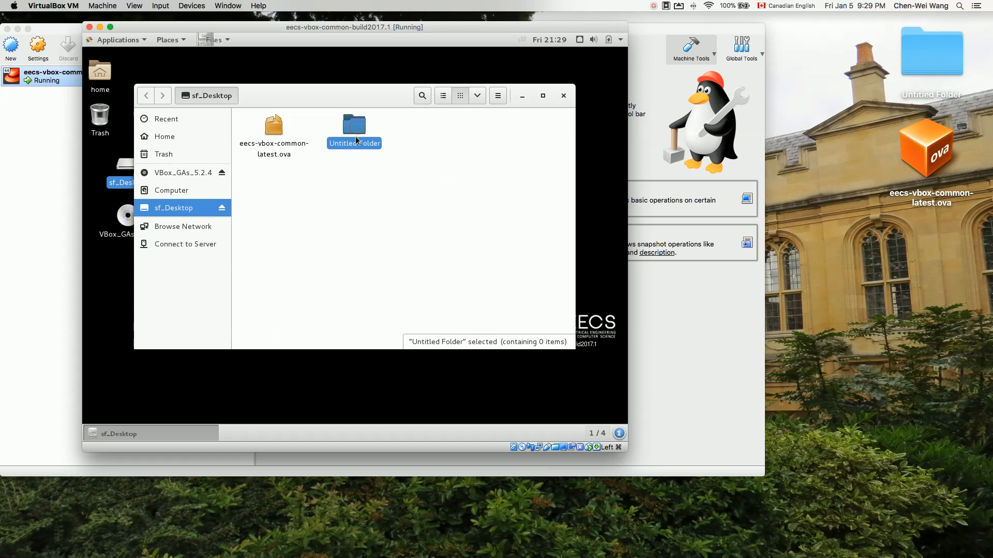
Open a host terminal at the desktop's Untitled Folder, create an empty file with "touch junk.txt", and close the terminal
{"action": "left_click", "coordinate": [430, 182]}
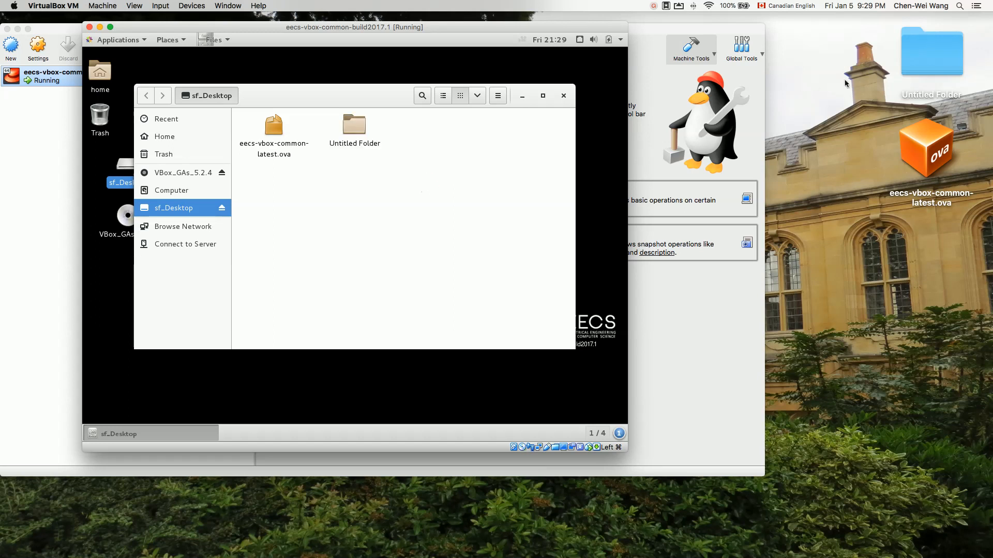
{"action": "left_click", "coordinate": [909, 57]}
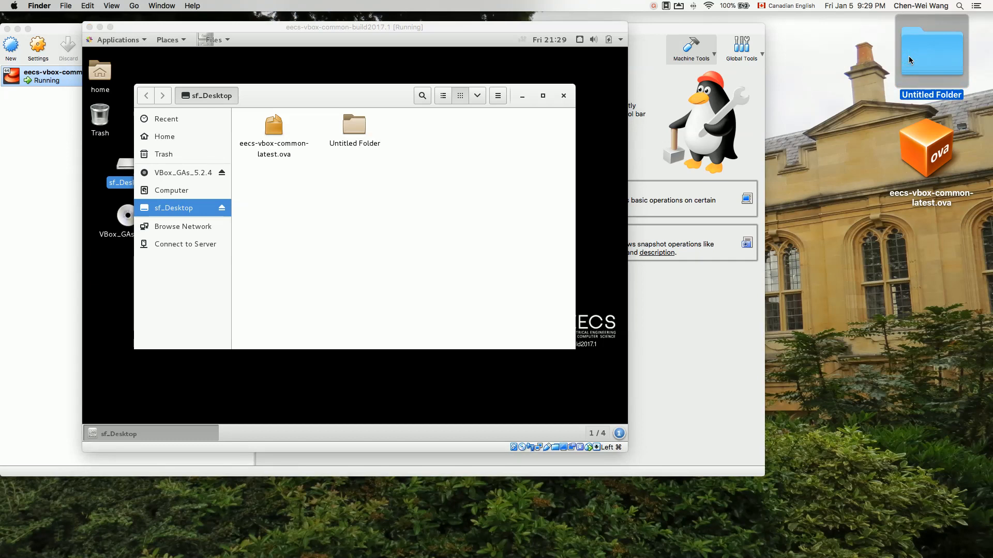
{"action": "right_click", "coordinate": [908, 56]}
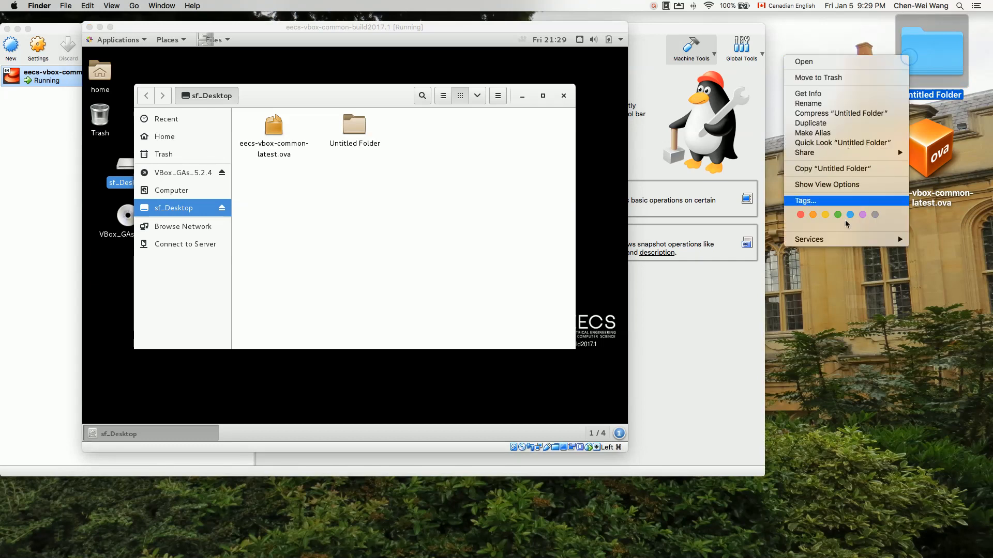
{"action": "mouse_move", "coordinate": [846, 239]}
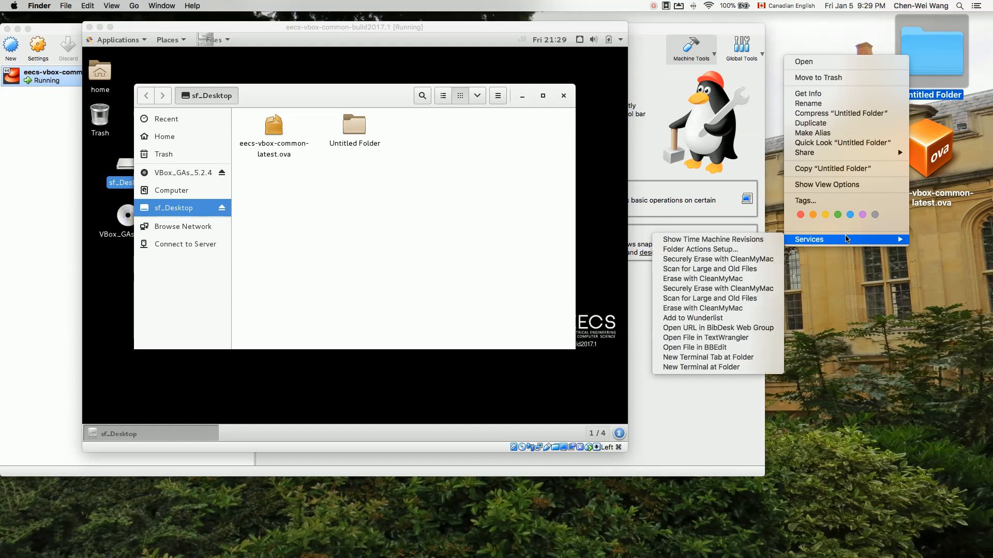
{"action": "left_click", "coordinate": [704, 367]}
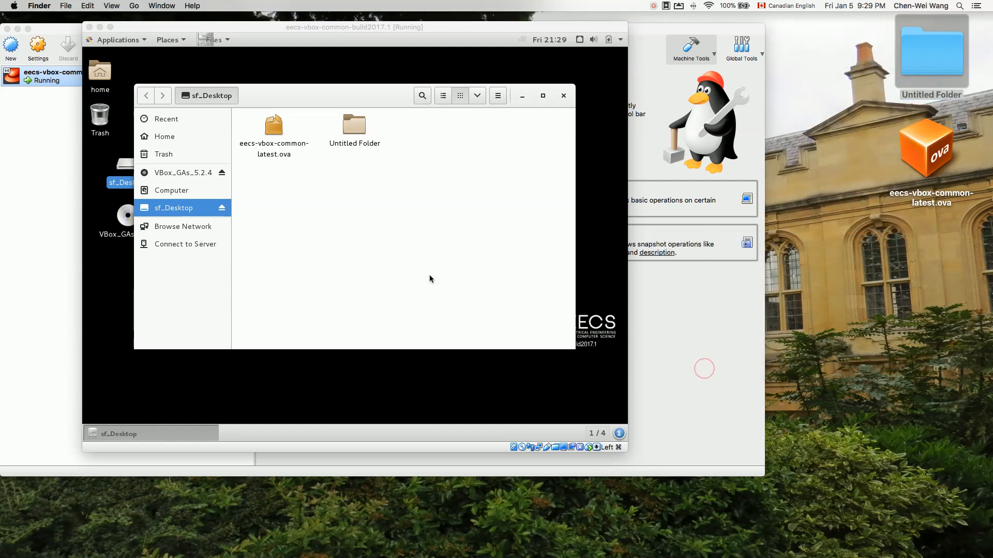
{"action": "type", "text": "tou"}
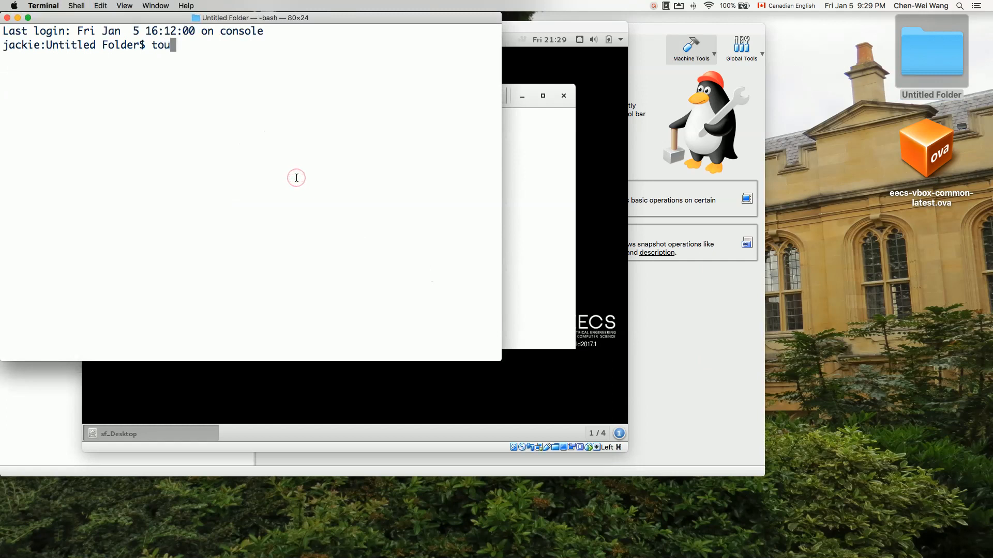
{"action": "type", "text": "ch junk.txt"}
{"action": "key", "text": "Return"}
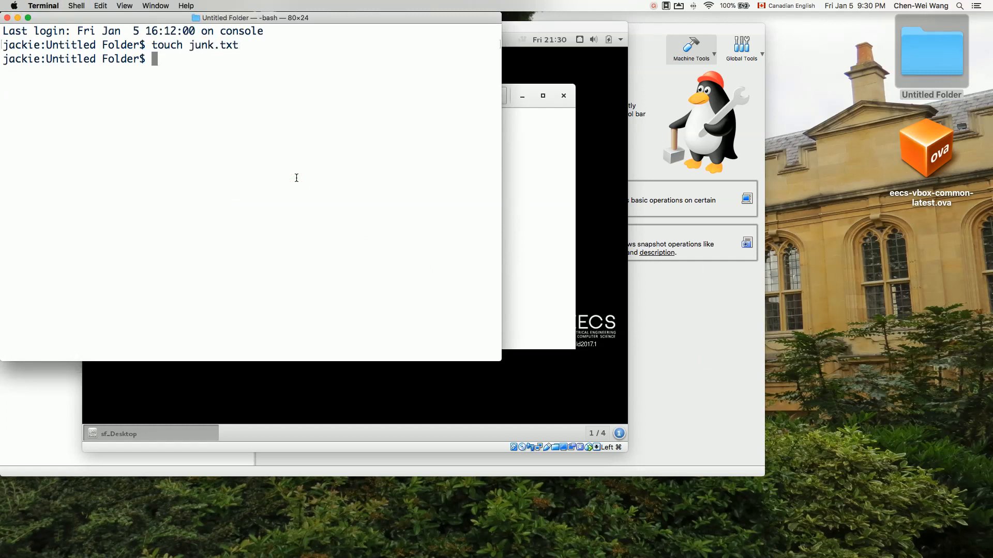
{"action": "key", "text": "super+w"}
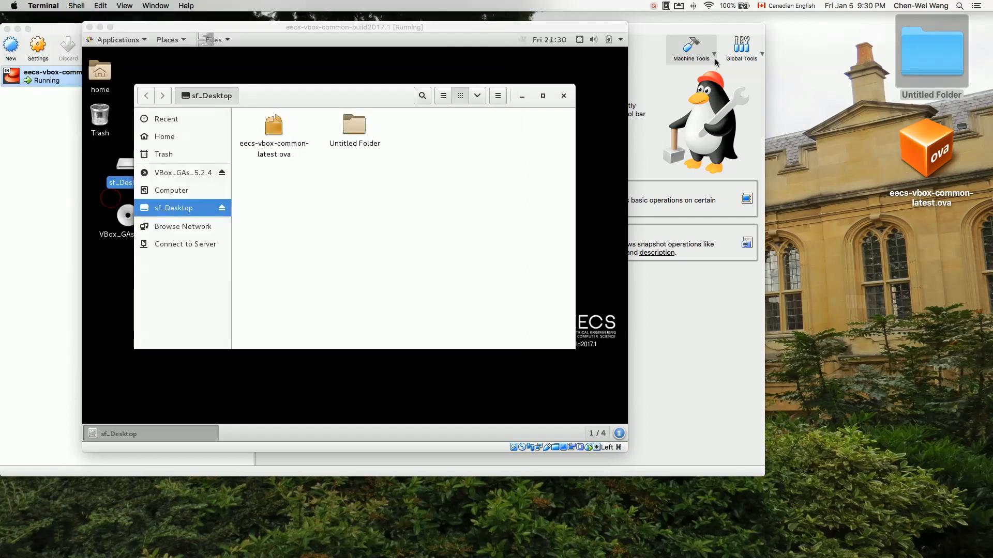
Check Untitled Folder for junk.txt on the host and in the guest's sf_Desktop, closing each file window after viewing
{"action": "double_click", "coordinate": [929, 62]}
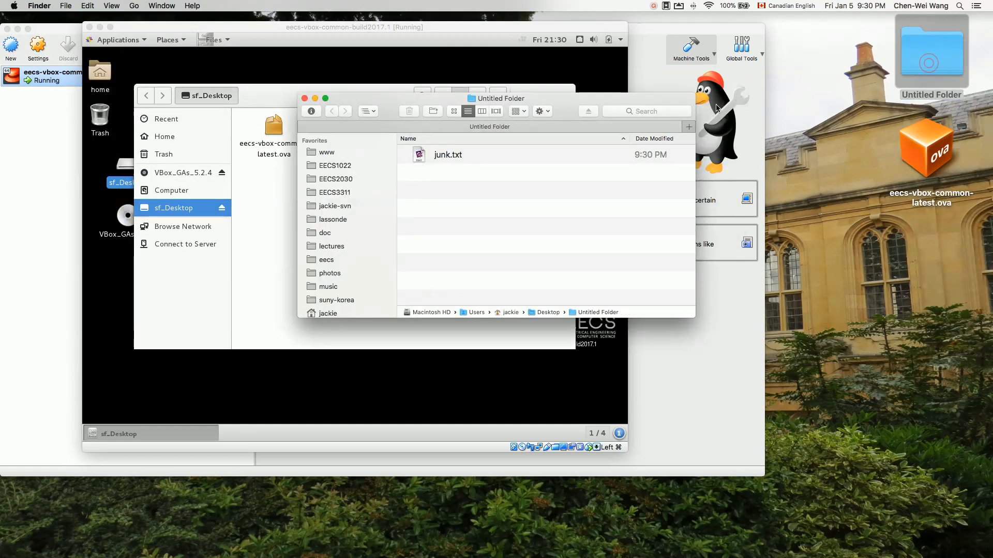
{"action": "left_click", "coordinate": [304, 99]}
{"action": "double_click", "coordinate": [352, 130]}
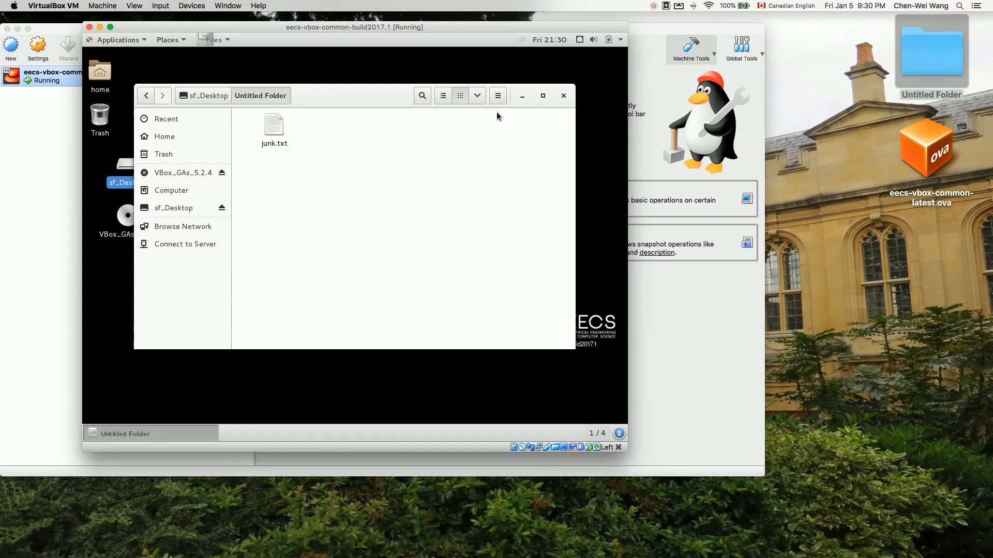
{"action": "left_click", "coordinate": [565, 96]}
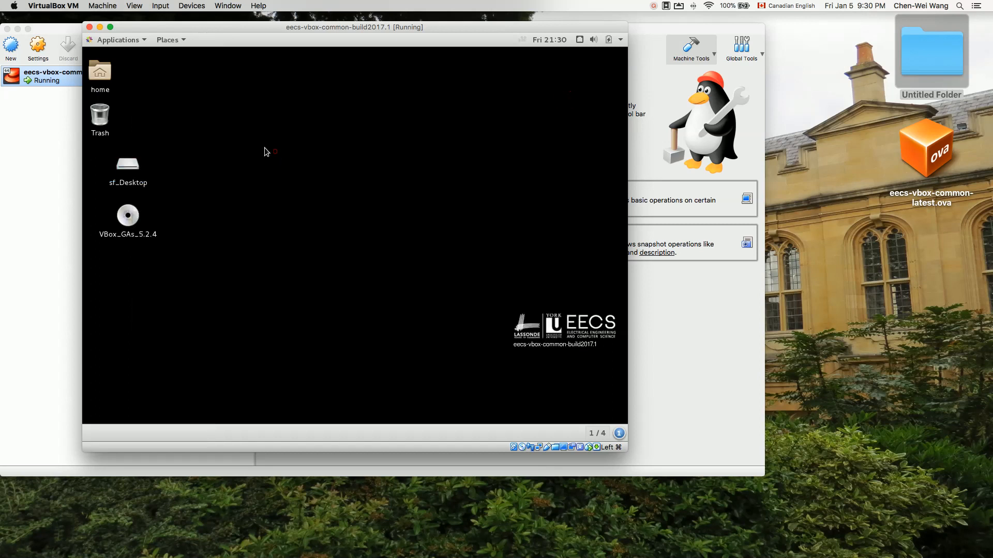
Power off the eecs-vbox-common-build2017.1 virtual machine and start it again
{"action": "left_click", "coordinate": [89, 27]}
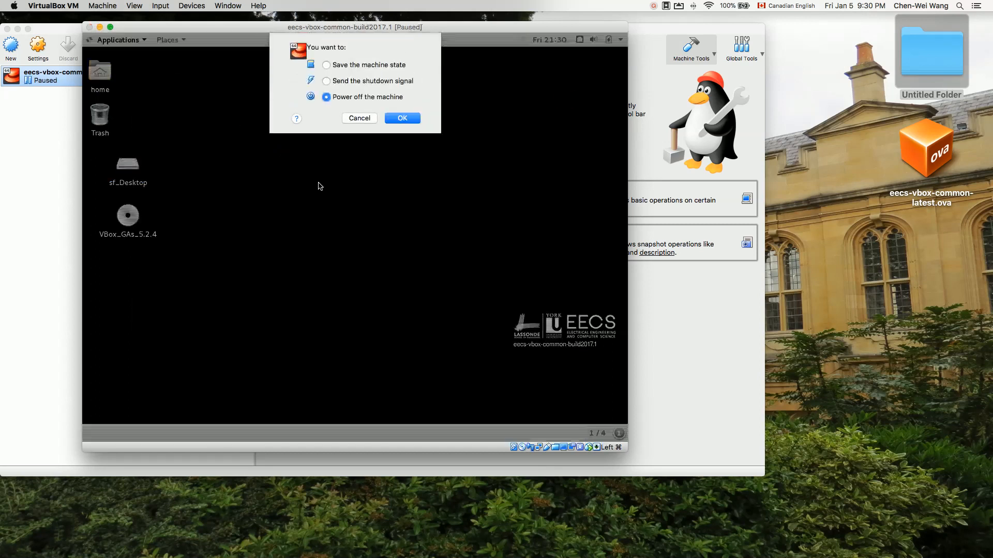
{"action": "left_click", "coordinate": [405, 119]}
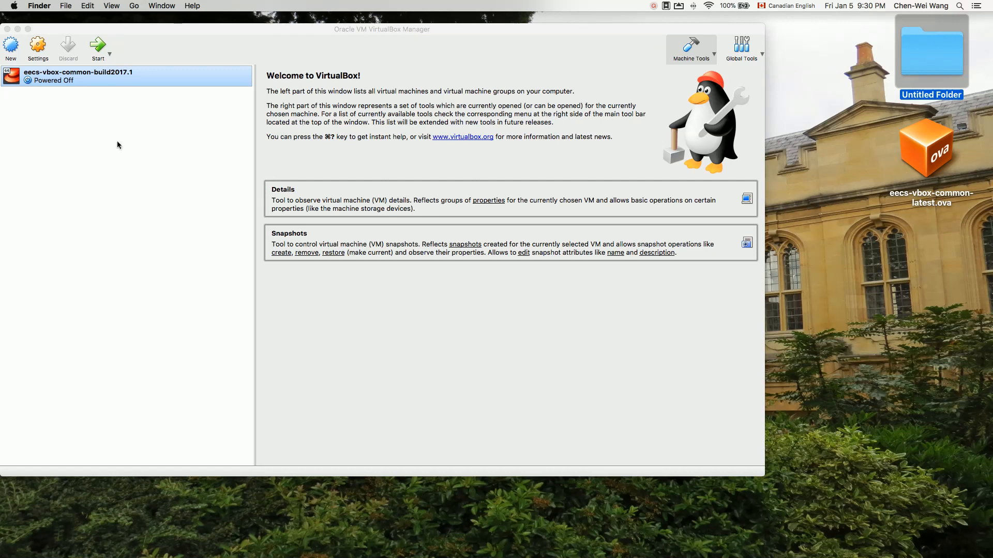
{"action": "left_click", "coordinate": [71, 172]}
{"action": "left_click", "coordinate": [109, 50]}
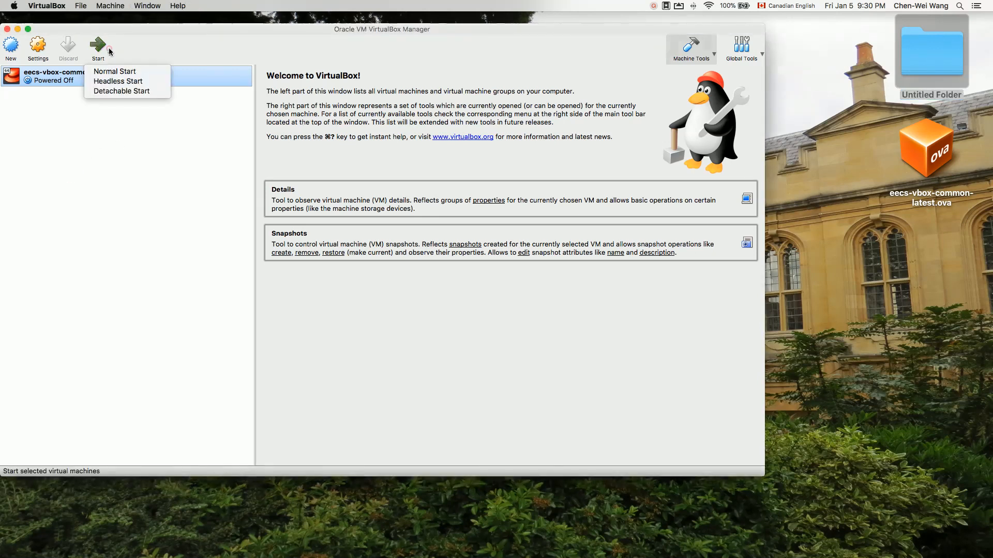
{"action": "left_click", "coordinate": [100, 49]}
{"action": "left_click", "coordinate": [100, 50]}
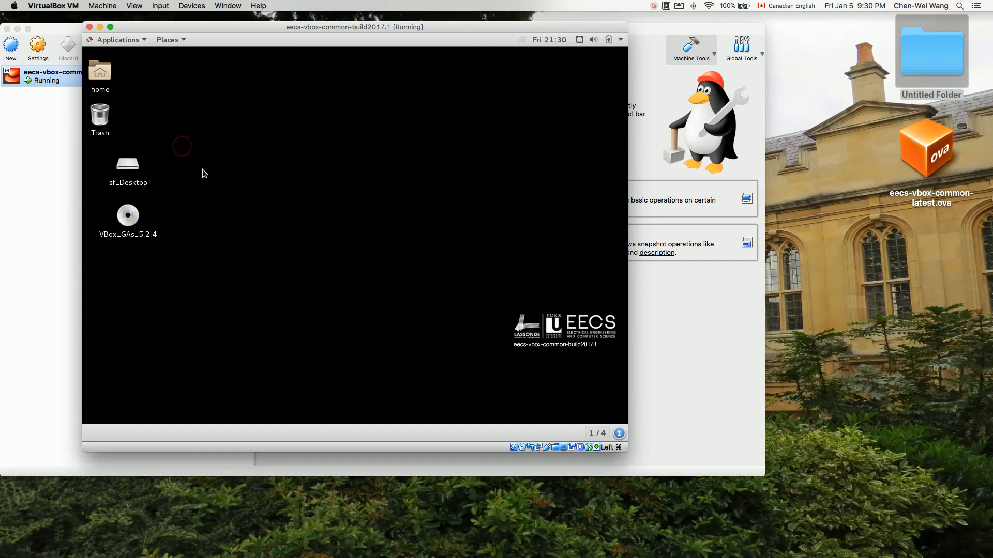
Open sf_Desktop in the guest and permanently delete Untitled Folder from it
{"action": "double_click", "coordinate": [133, 163]}
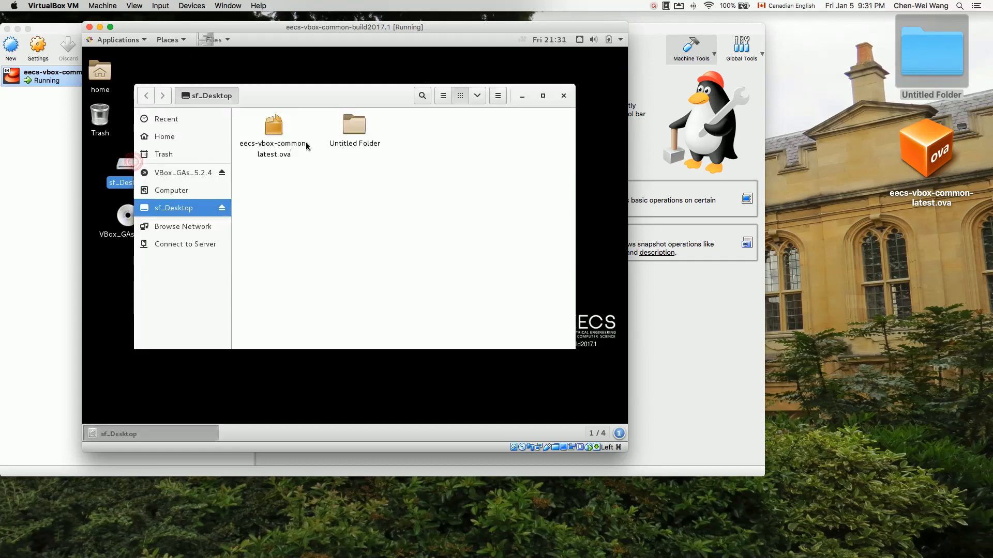
{"action": "left_click", "coordinate": [350, 126]}
{"action": "right_click", "coordinate": [350, 127]}
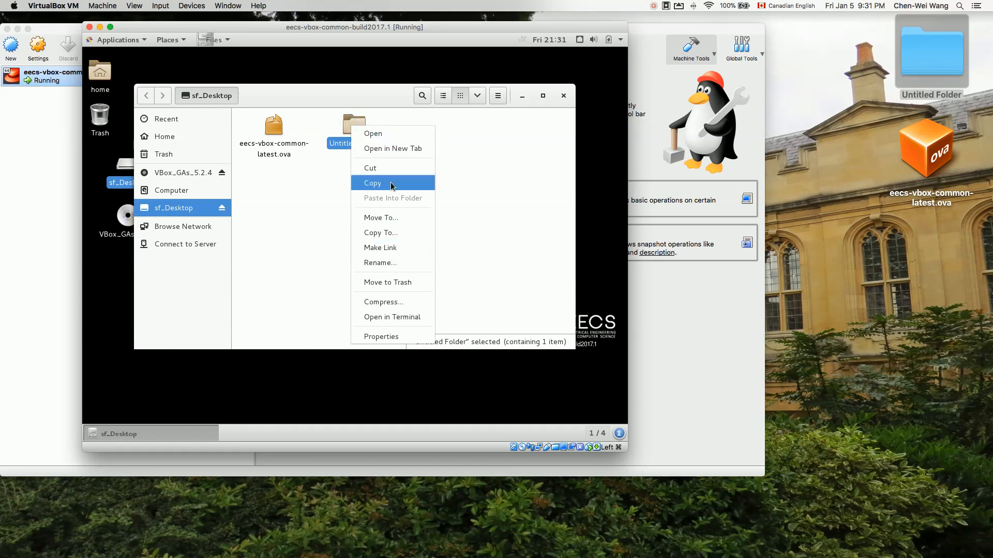
{"action": "left_click", "coordinate": [377, 276]}
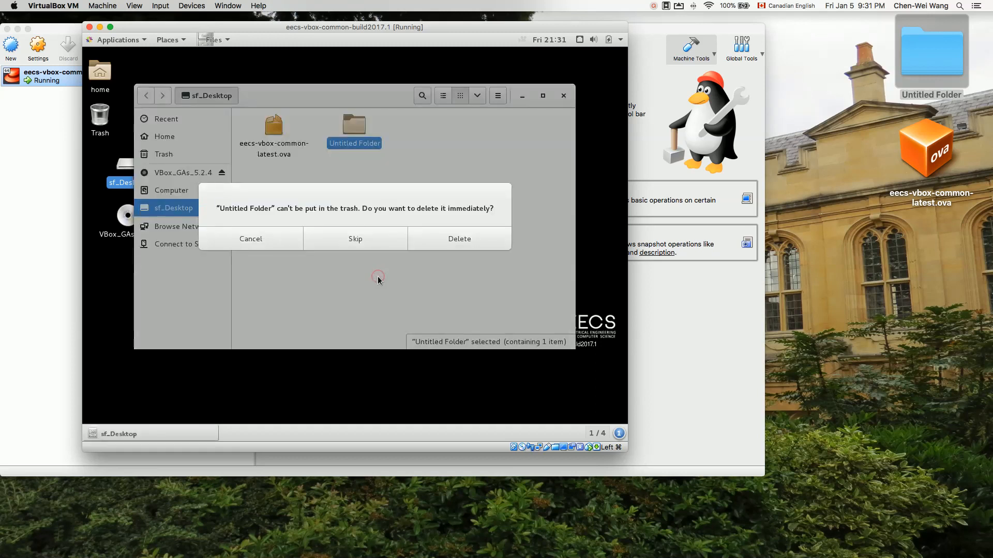
{"action": "left_click", "coordinate": [444, 244]}
{"action": "left_click", "coordinate": [384, 238]}
{"action": "left_click", "coordinate": [423, 267]}
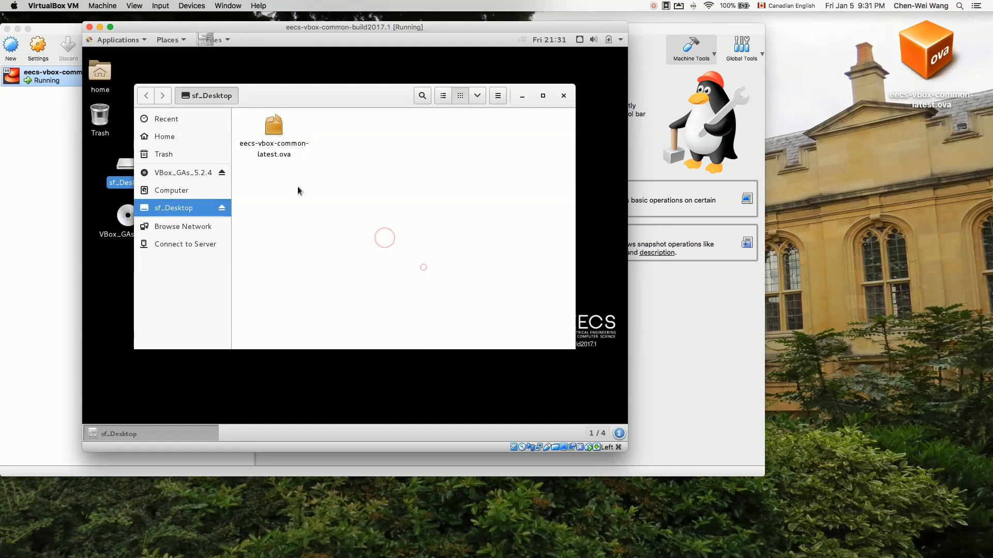
Check the guest's Trash for the deleted folder and close the Trash window
{"action": "double_click", "coordinate": [100, 115]}
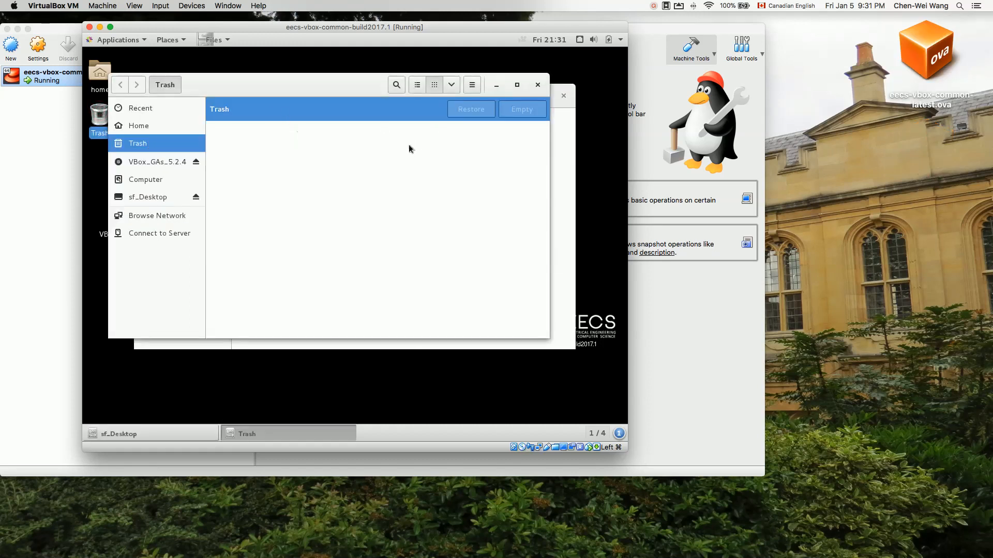
{"action": "mouse_move", "coordinate": [925, 533]}
{"action": "left_click", "coordinate": [538, 84]}
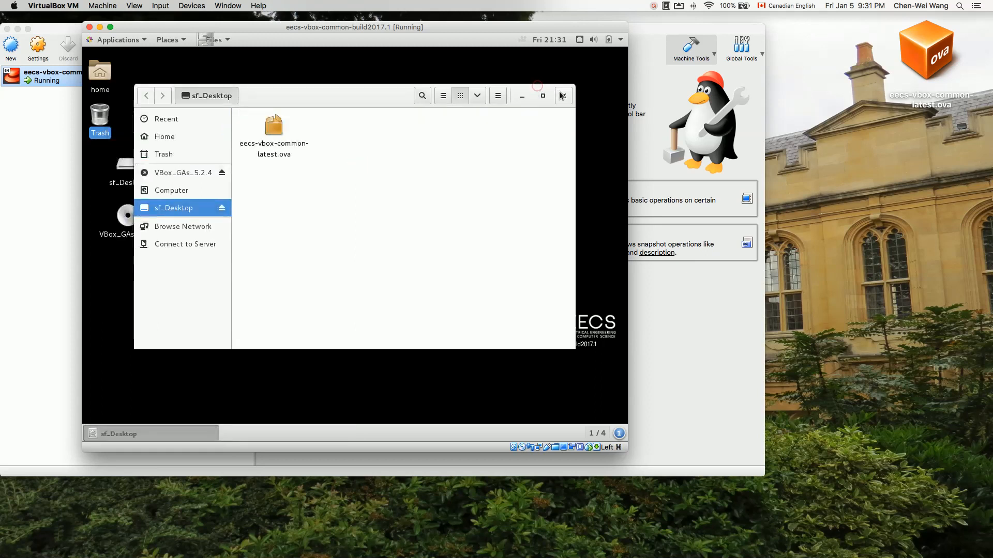
Close the sf_Desktop window and power off the virtual machine
{"action": "left_click", "coordinate": [561, 94]}
{"action": "left_click", "coordinate": [230, 135]}
{"action": "left_click", "coordinate": [90, 27]}
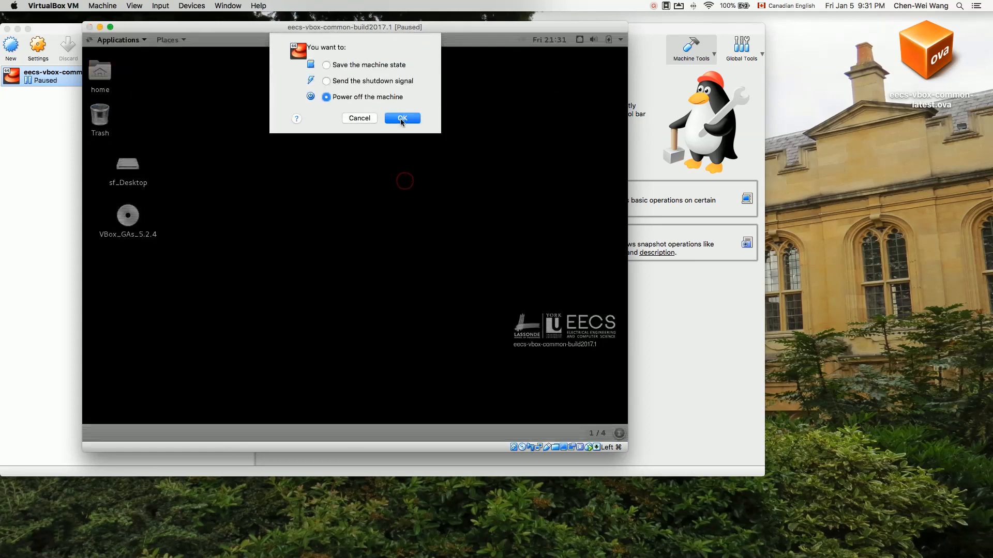
{"action": "left_click", "coordinate": [401, 118]}
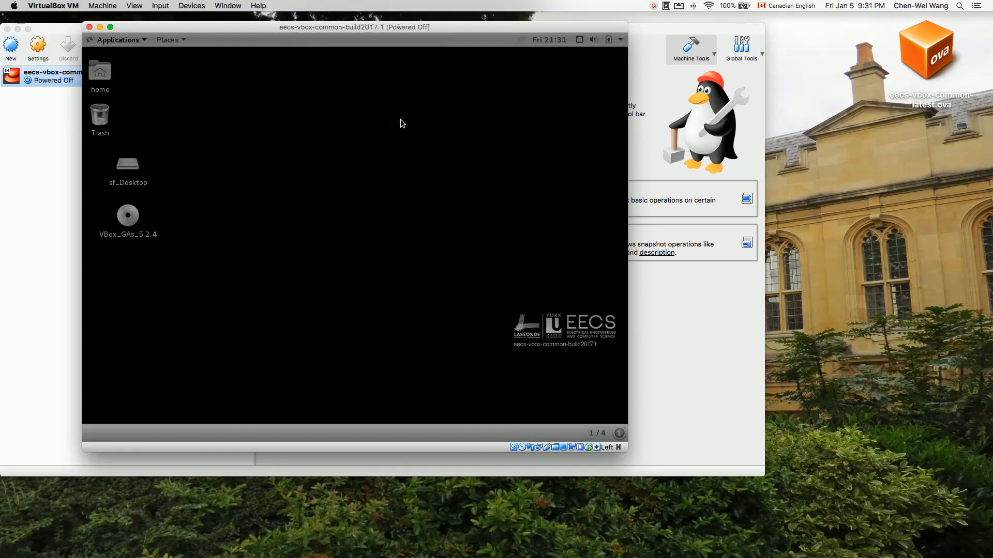